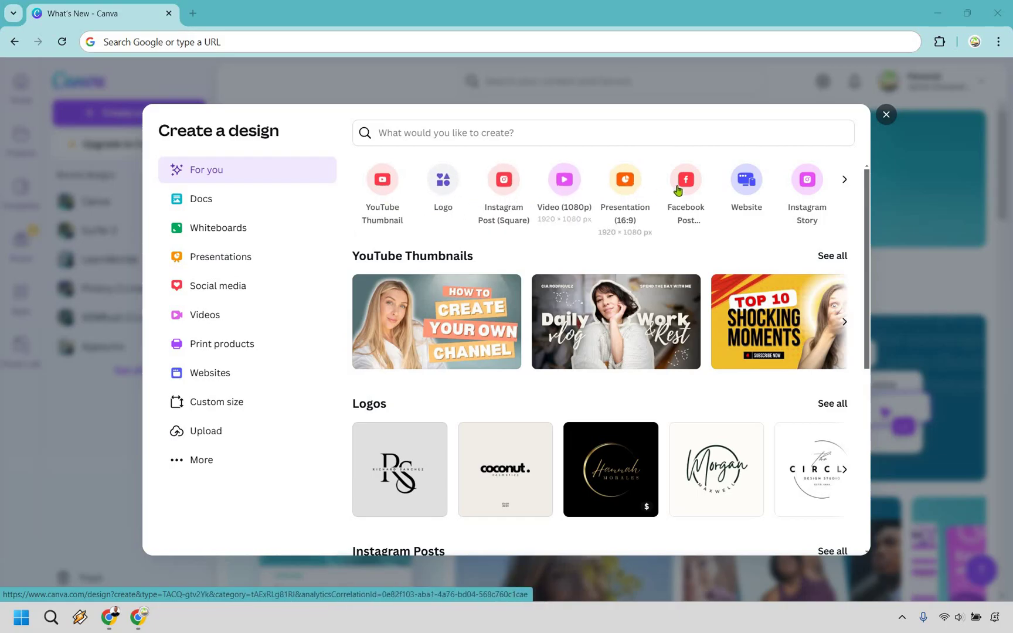
click(844, 182)
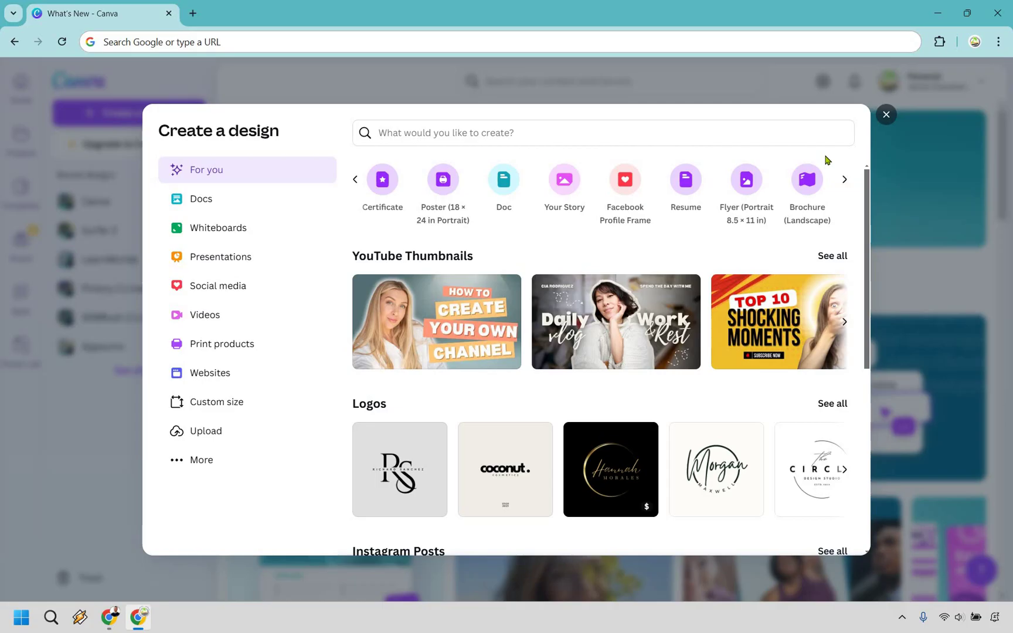
click(356, 181)
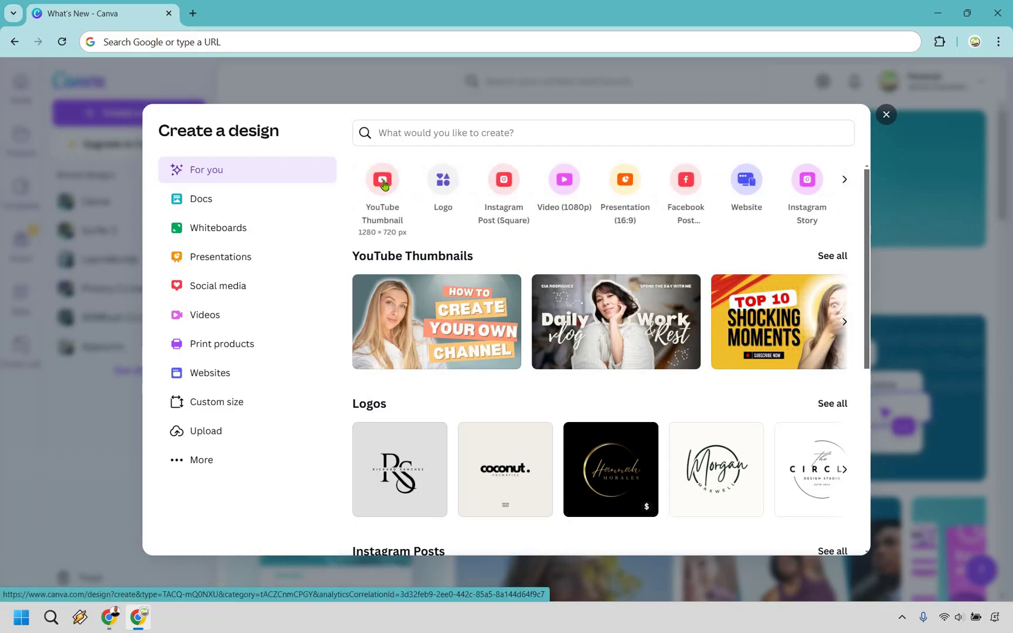
Start a blank YouTube Thumbnail design and scroll through the thumbnail templates list
click(384, 185)
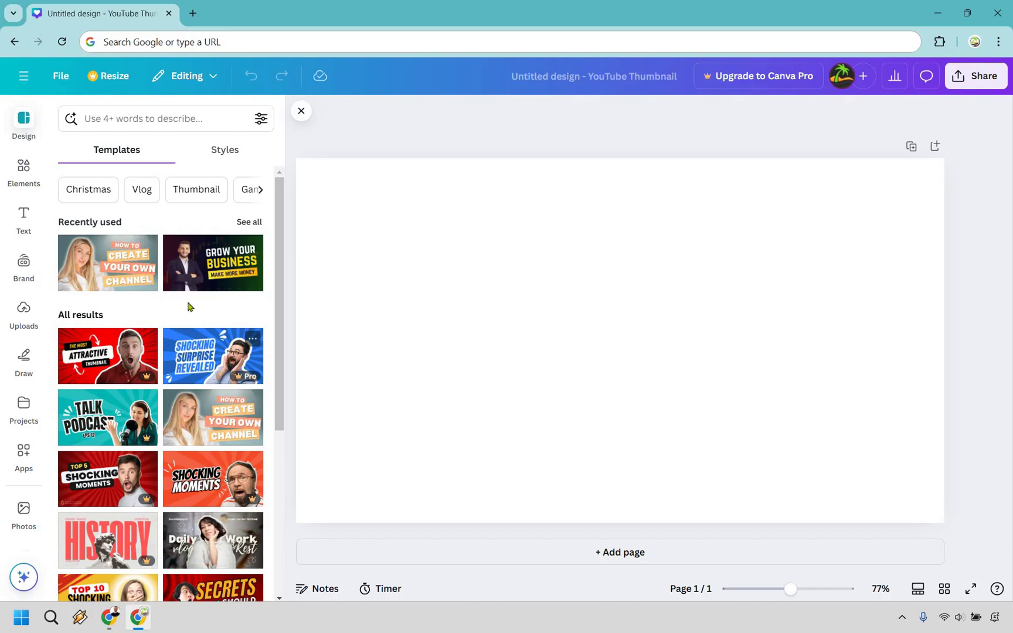
mouse_move(246, 381)
scroll(210, 287, down, 2)
scroll(208, 284, down, 5)
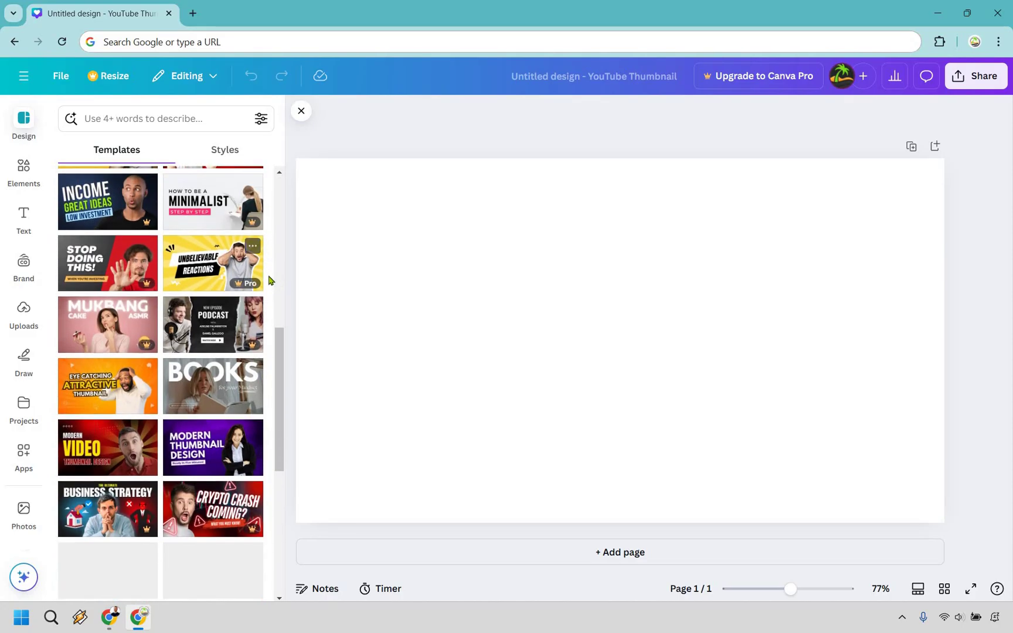
scroll(269, 280, down, 5)
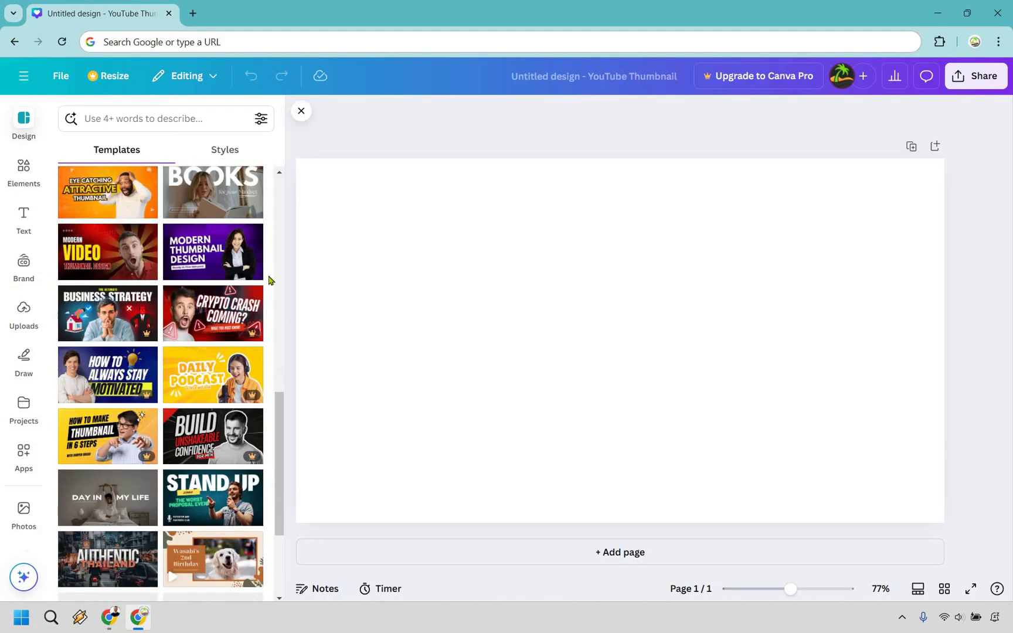
scroll(270, 280, down, 5)
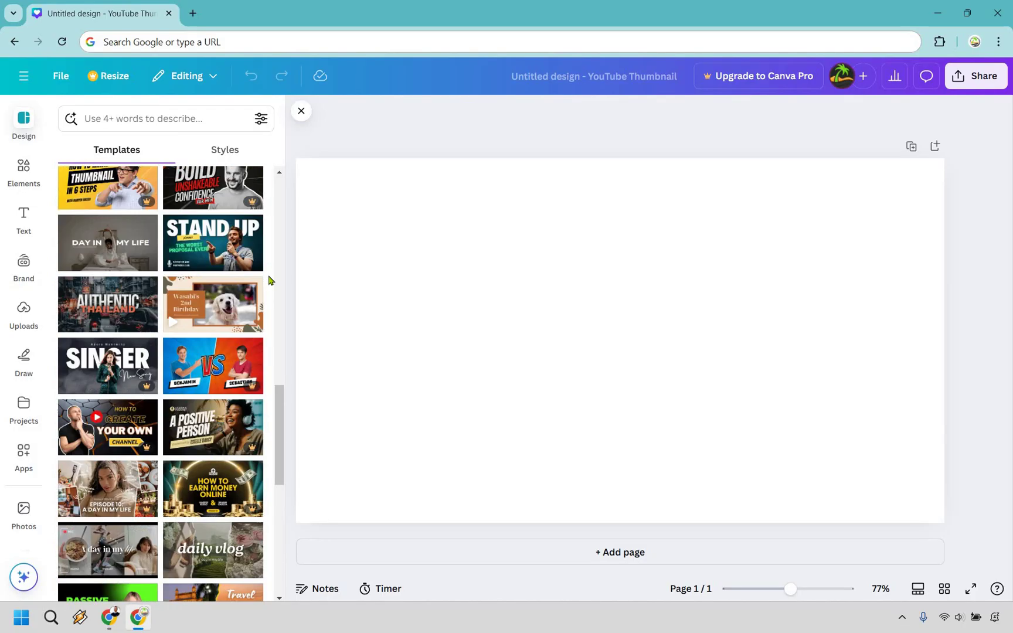
scroll(280, 404, down, 2)
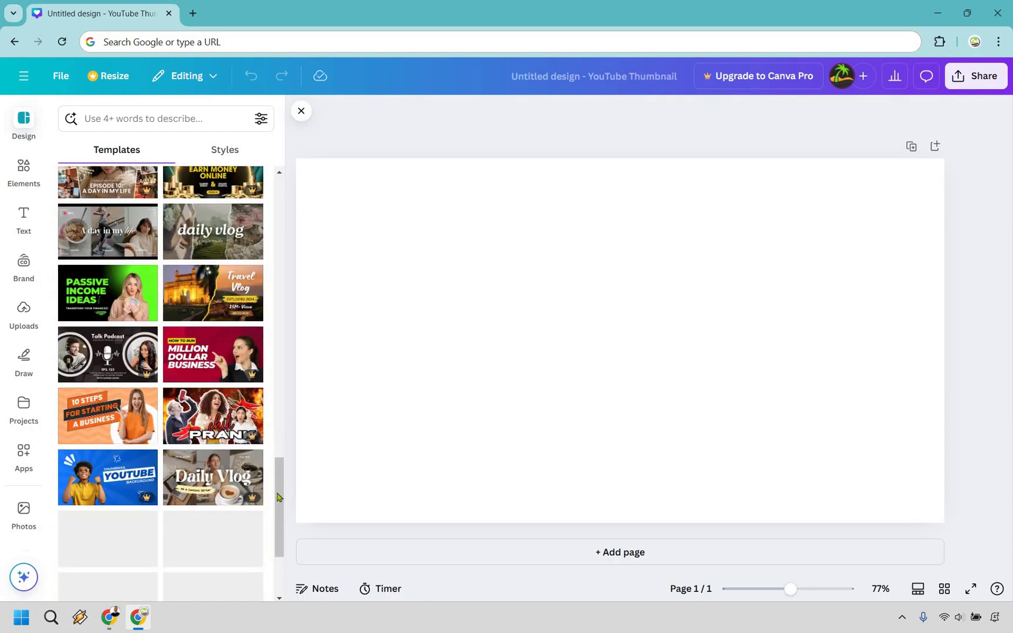
drag(276, 462, 311, 192)
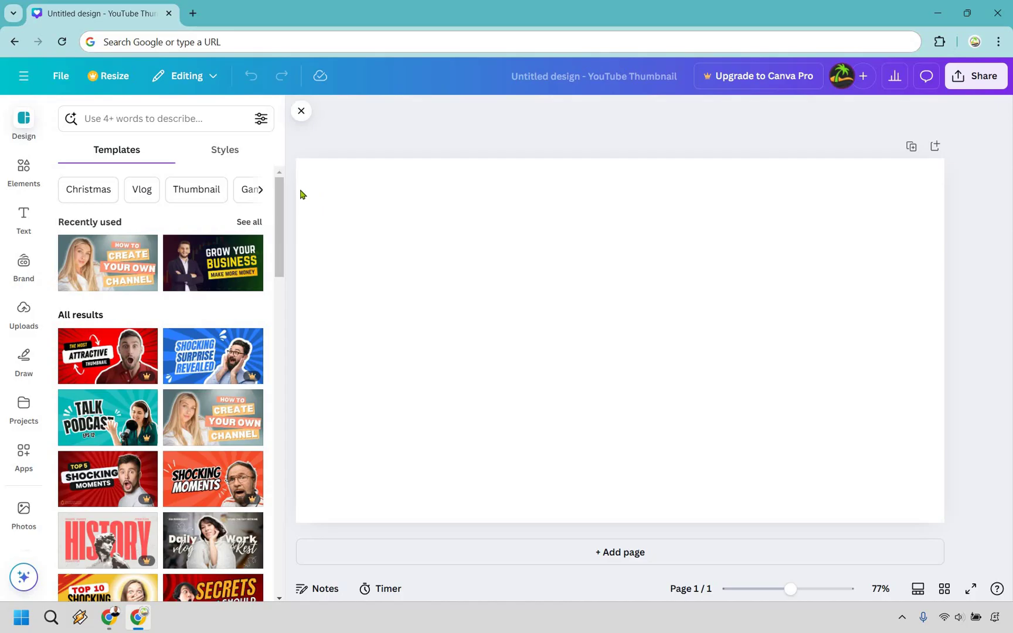
Stretch an uploaded palm-tree and flower beach image to cover the whole thumbnail
click(23, 310)
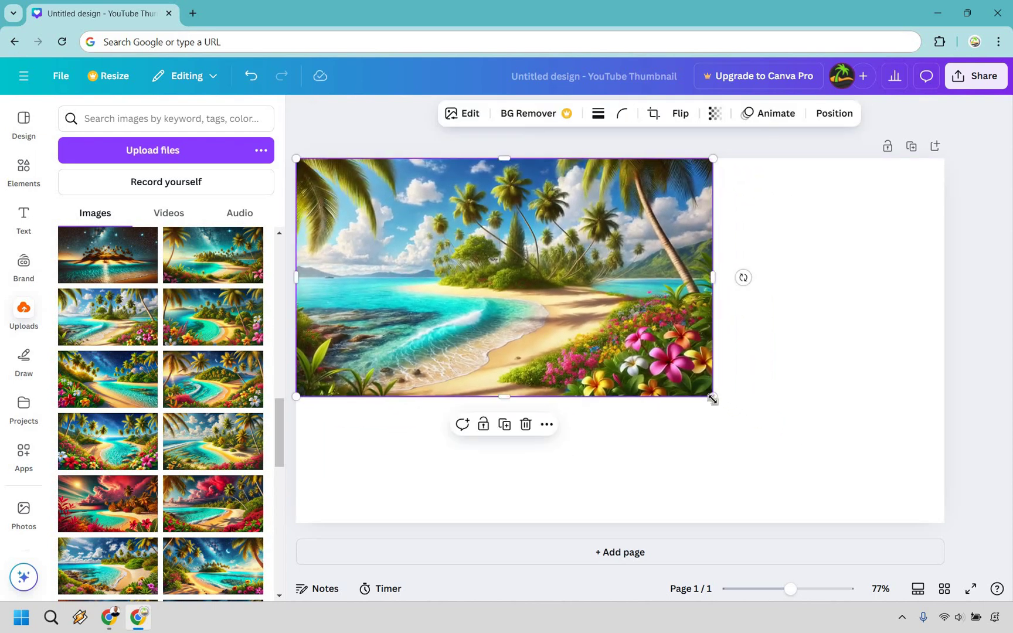
drag(711, 393, 944, 529)
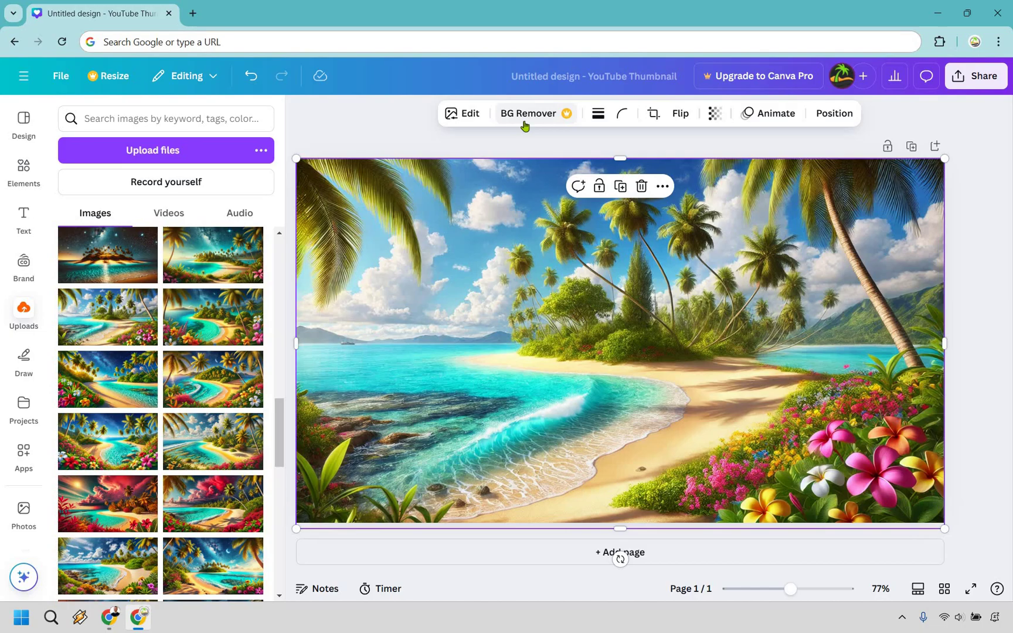
Add a heading text box reading 'Marketing Island'
click(31, 218)
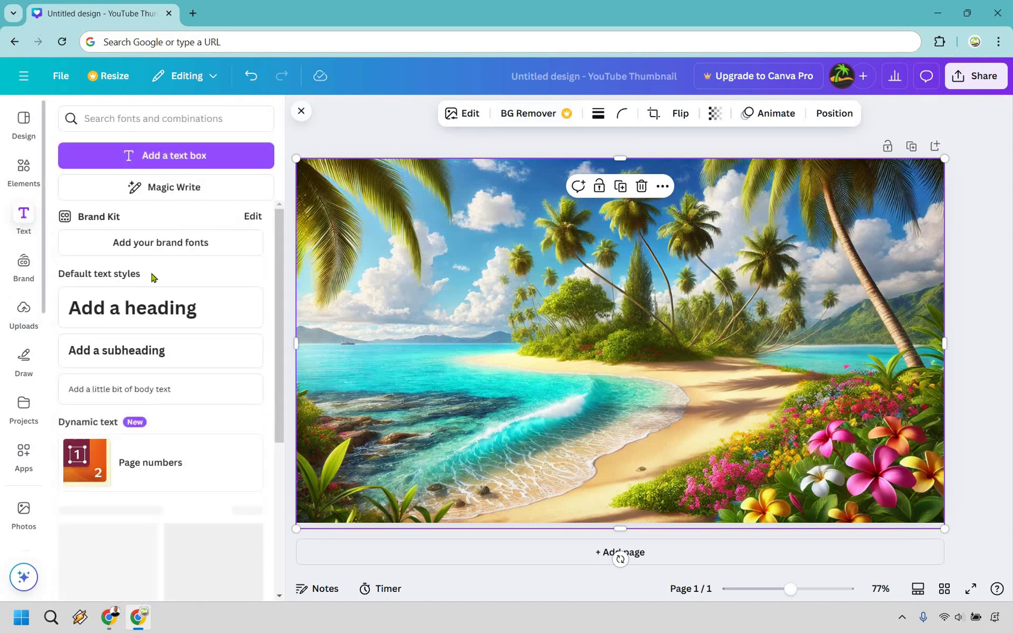
click(169, 314)
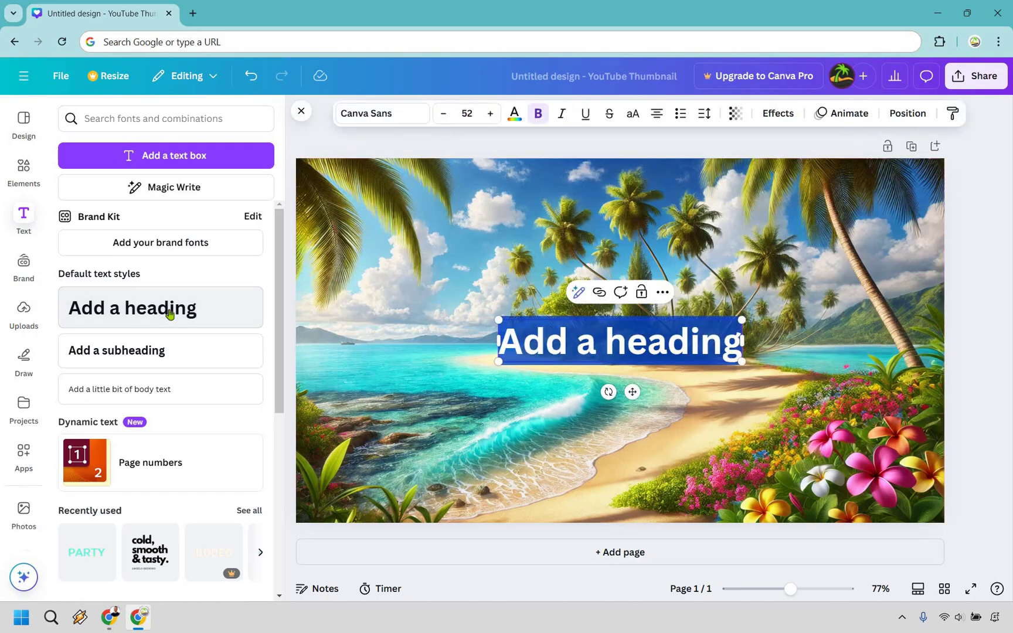
text(Marketing Island)
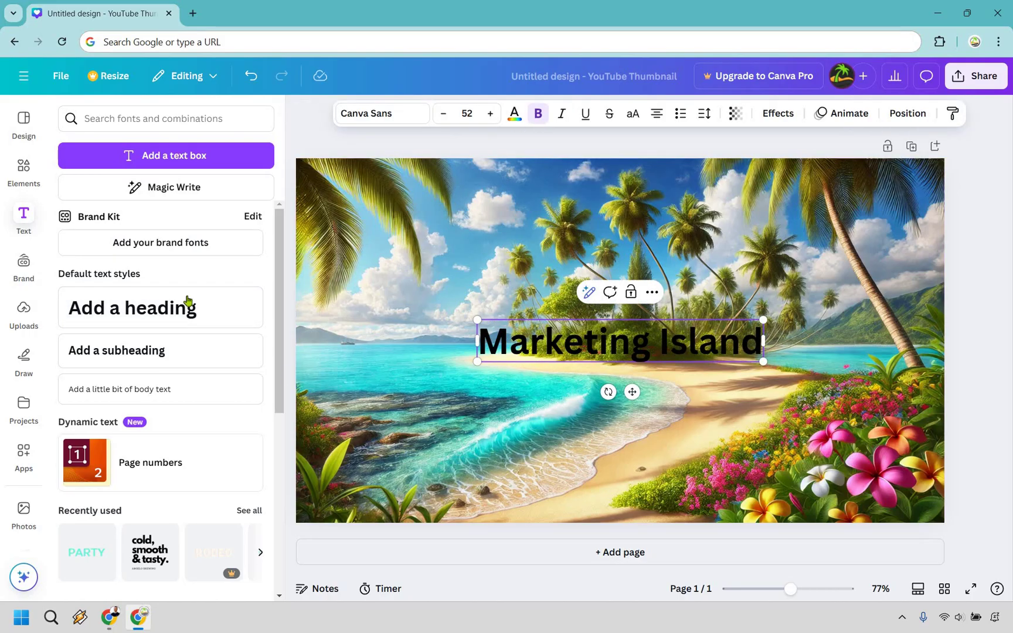
Make the heading white and move it up near the top of the thumbnail
click(515, 113)
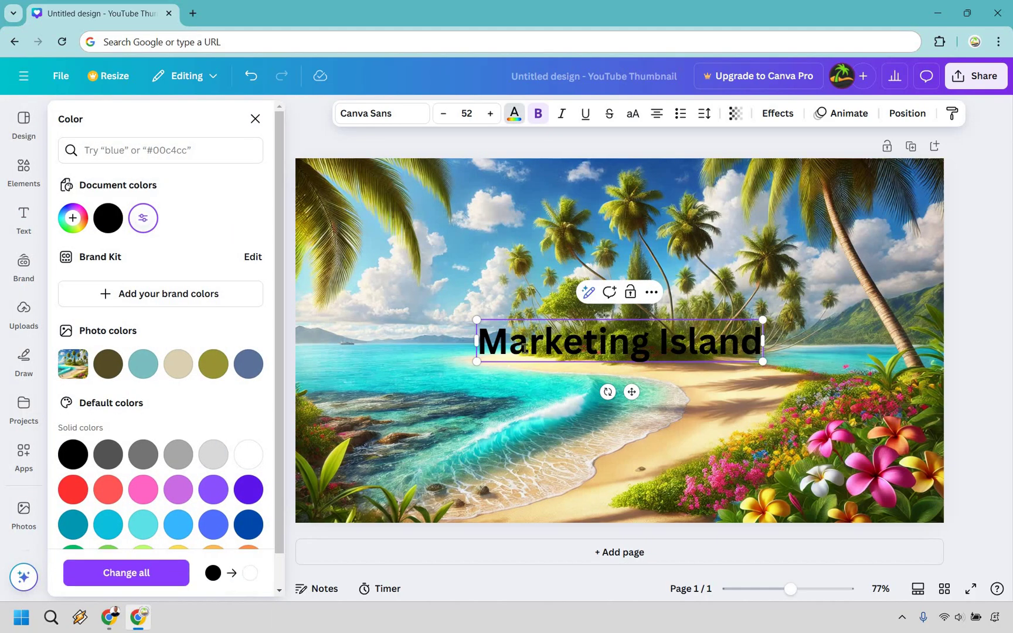
click(143, 218)
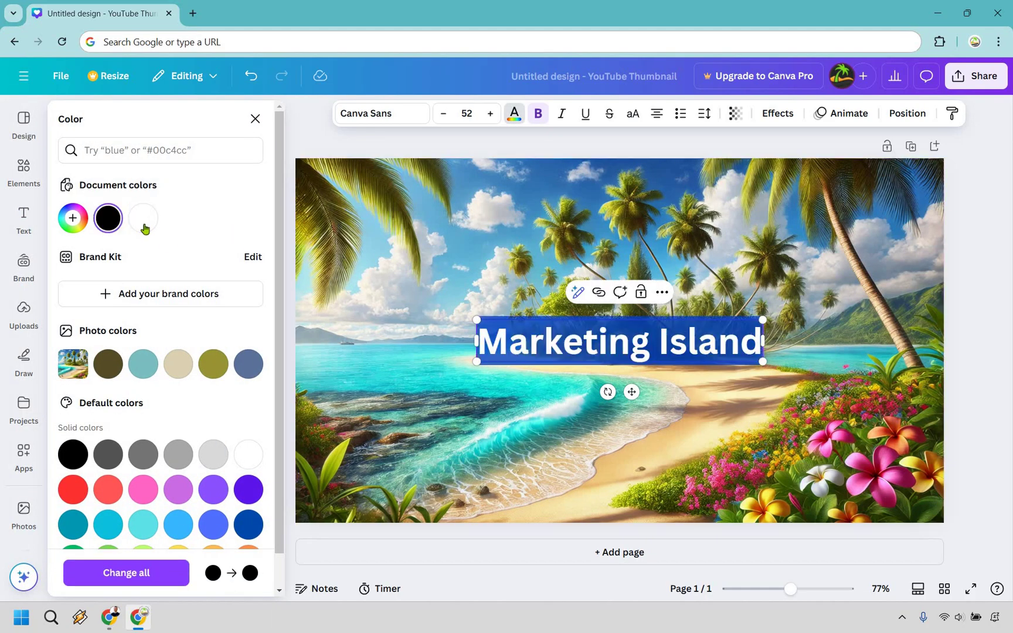
click(972, 329)
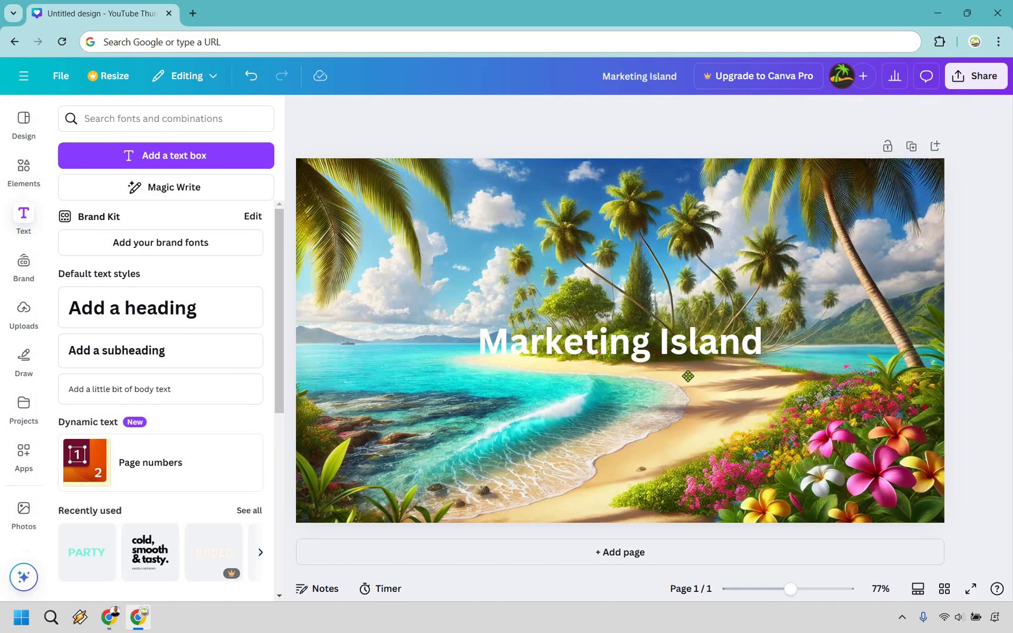
drag(604, 321, 653, 210)
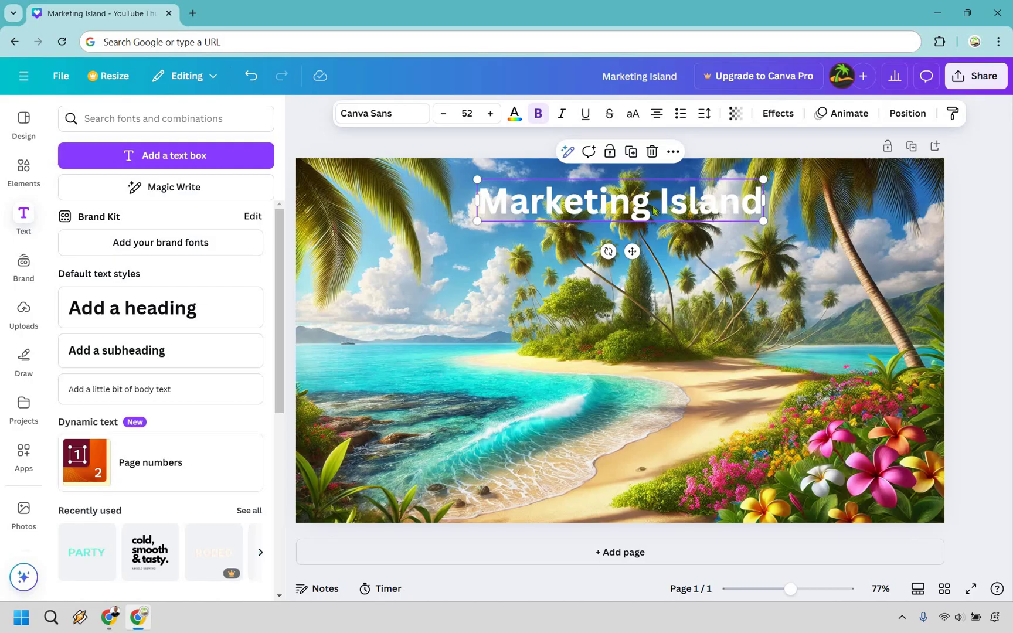
Give the heading a black Shadow effect
click(780, 113)
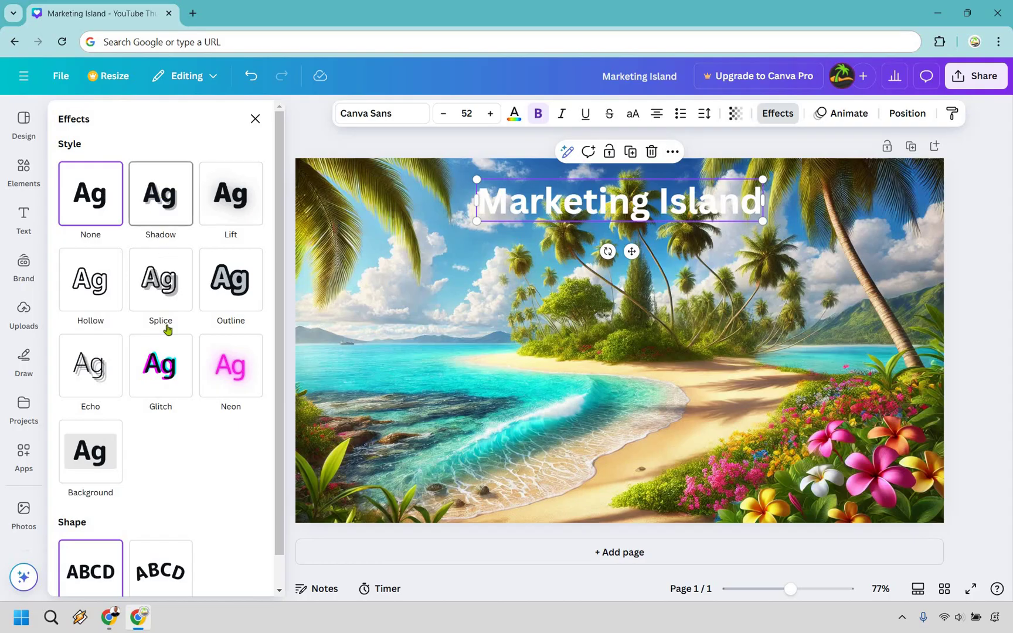
click(160, 192)
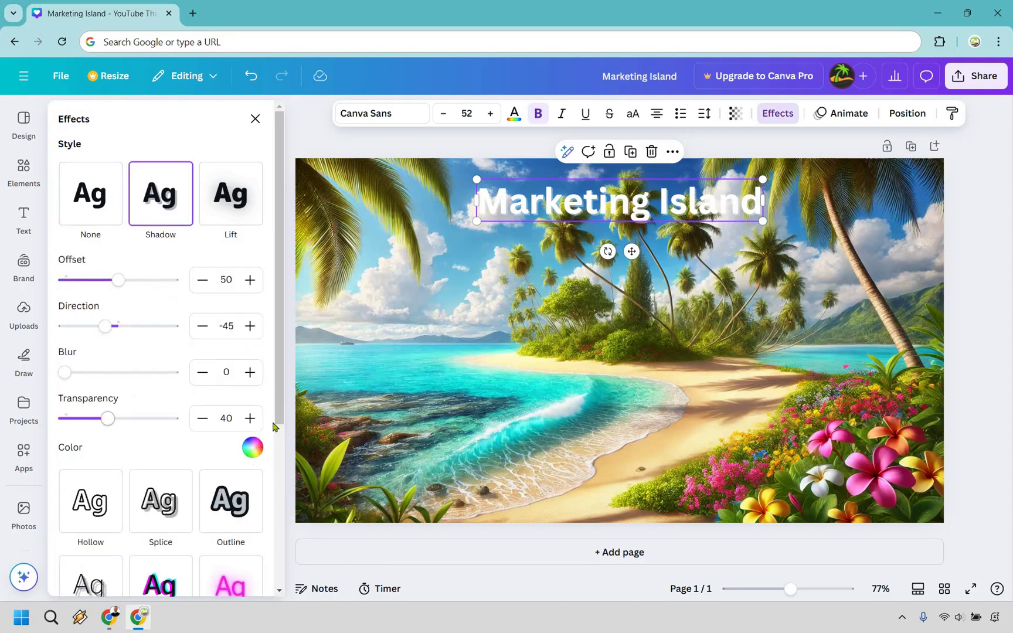
click(253, 448)
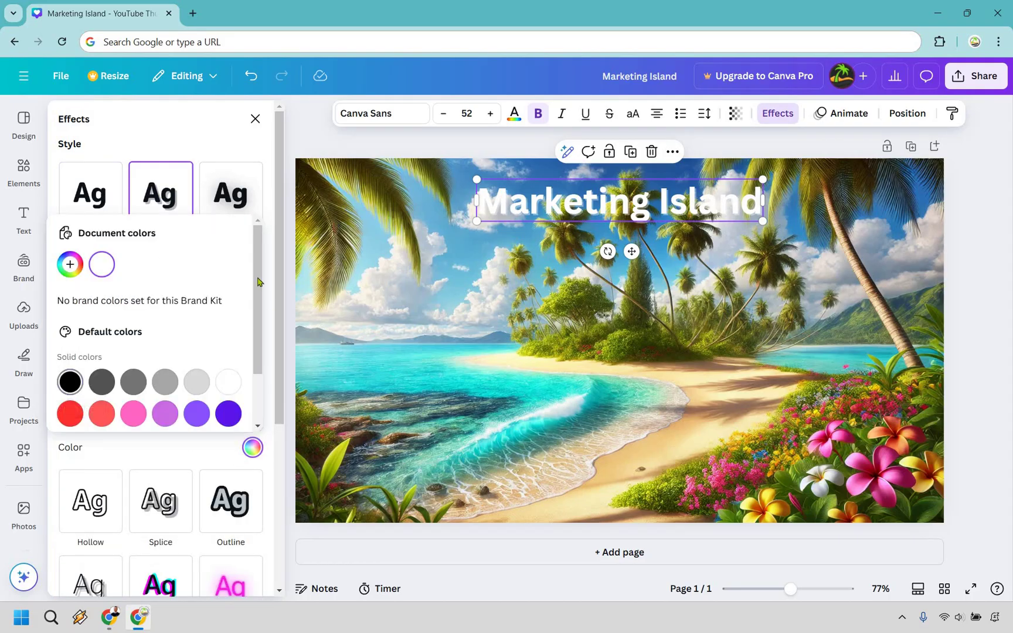
click(252, 119)
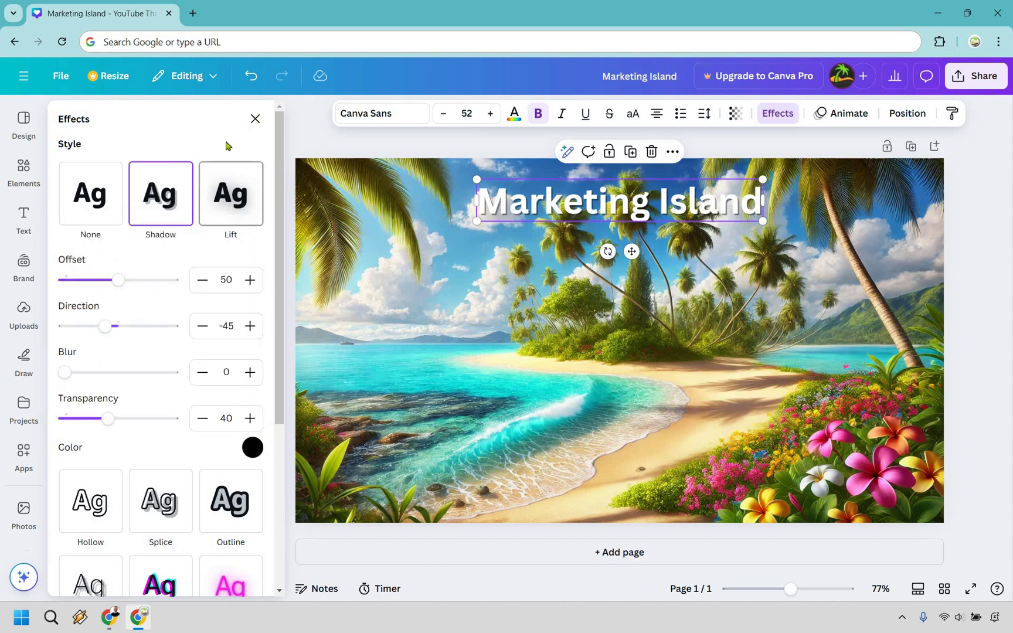
Preview the Typewriter and Ascend animations on the heading
click(850, 115)
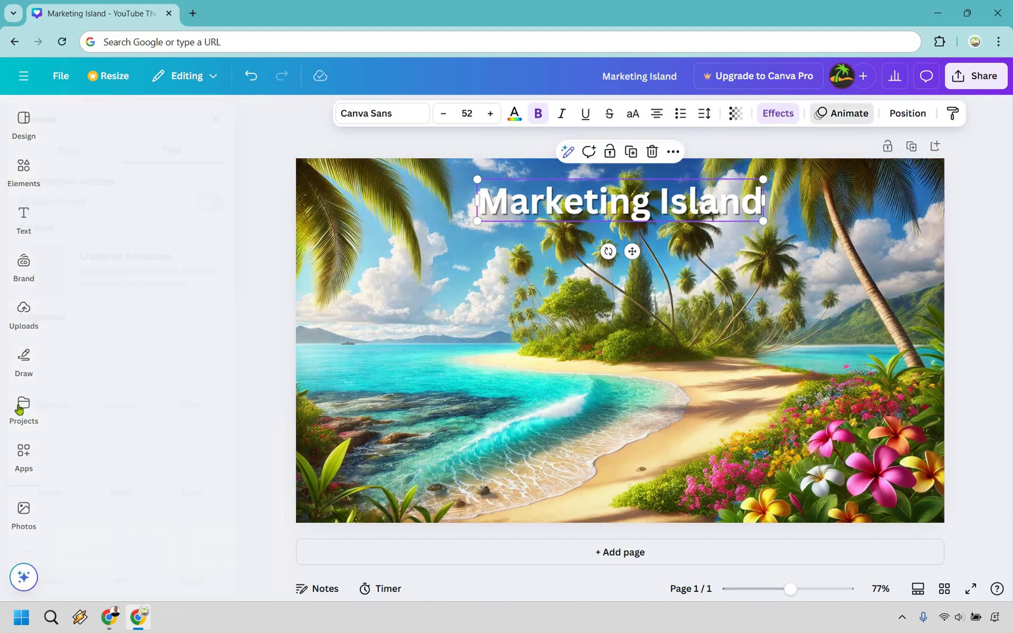
click(91, 370)
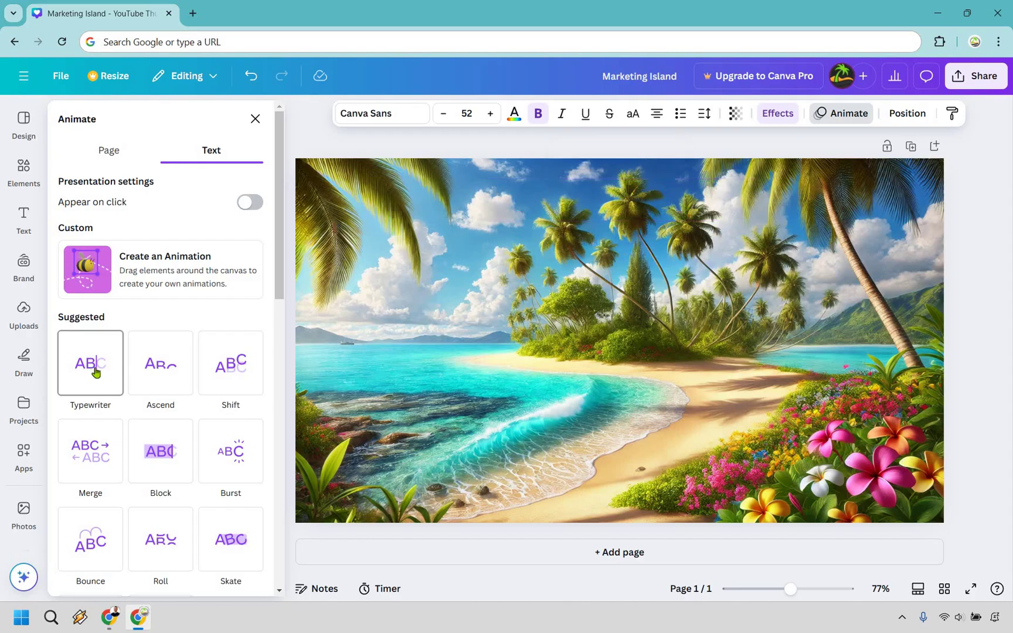
click(186, 374)
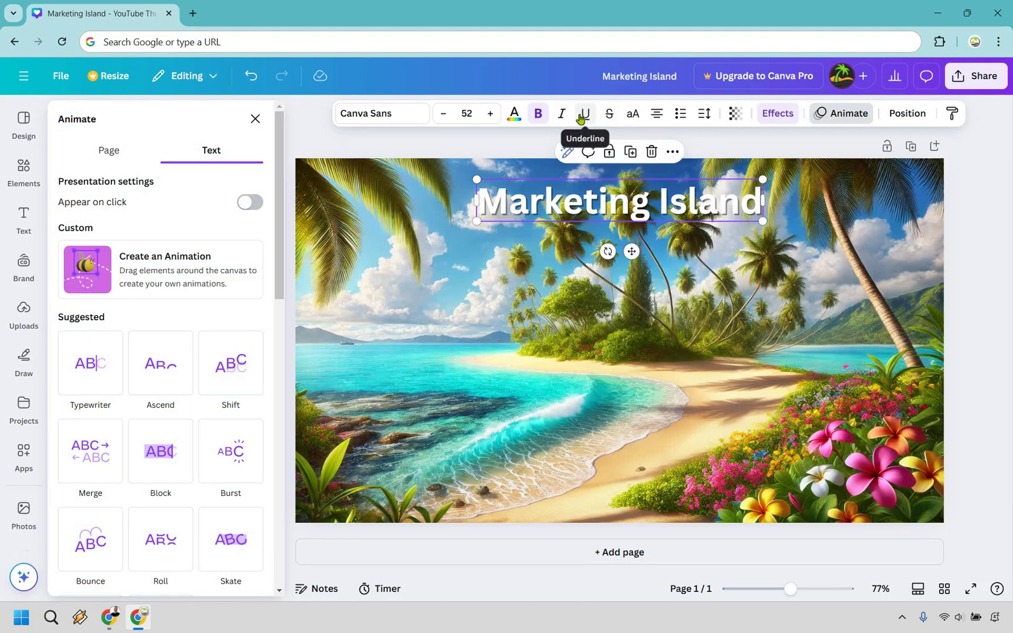
Add a circle frame from Elements and move it to the lower-right corner
click(24, 173)
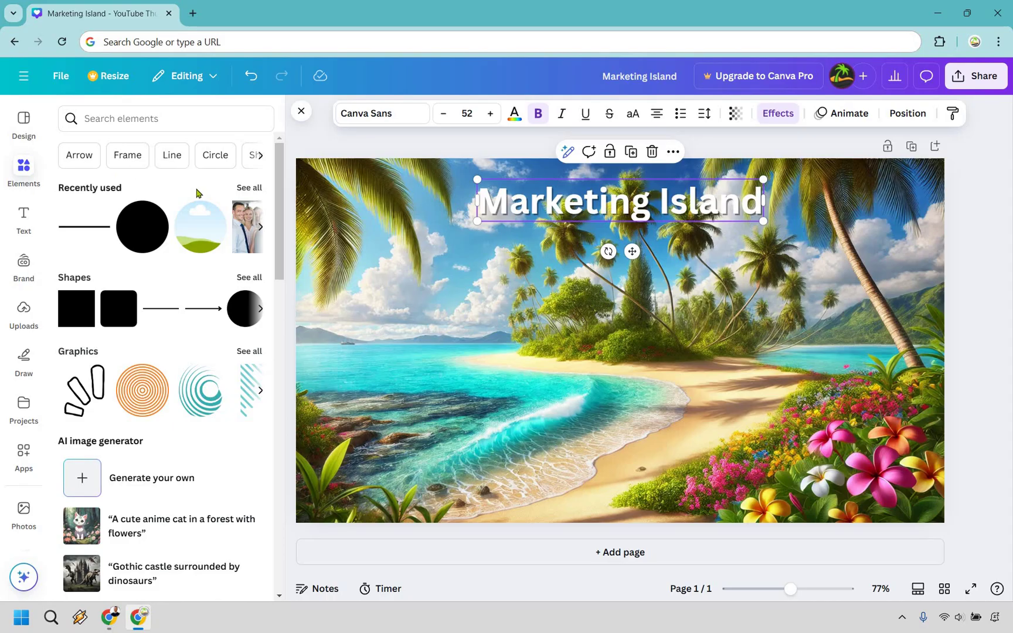
click(203, 228)
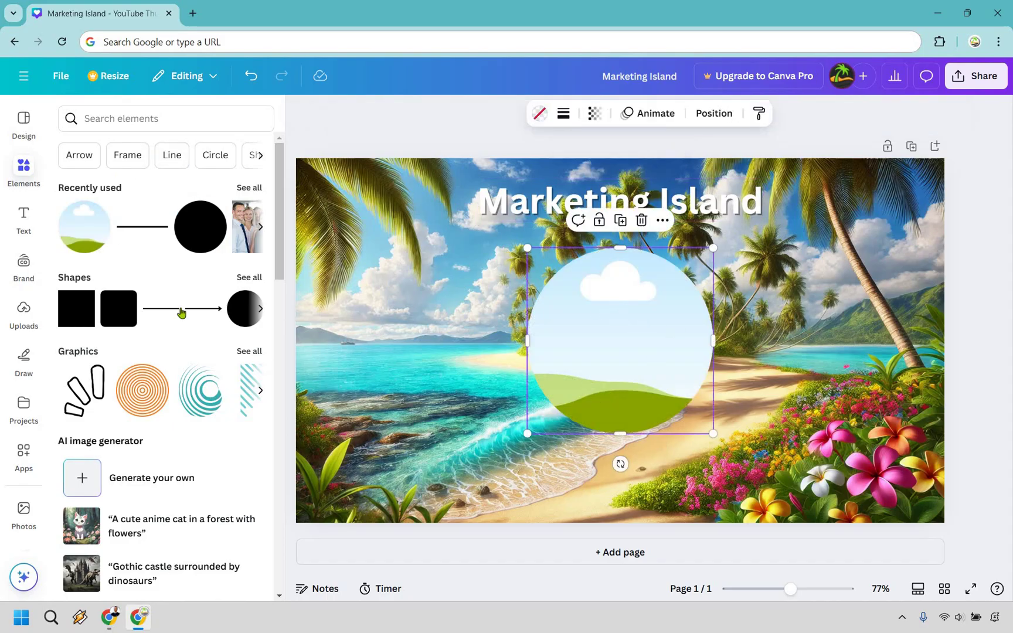
click(22, 315)
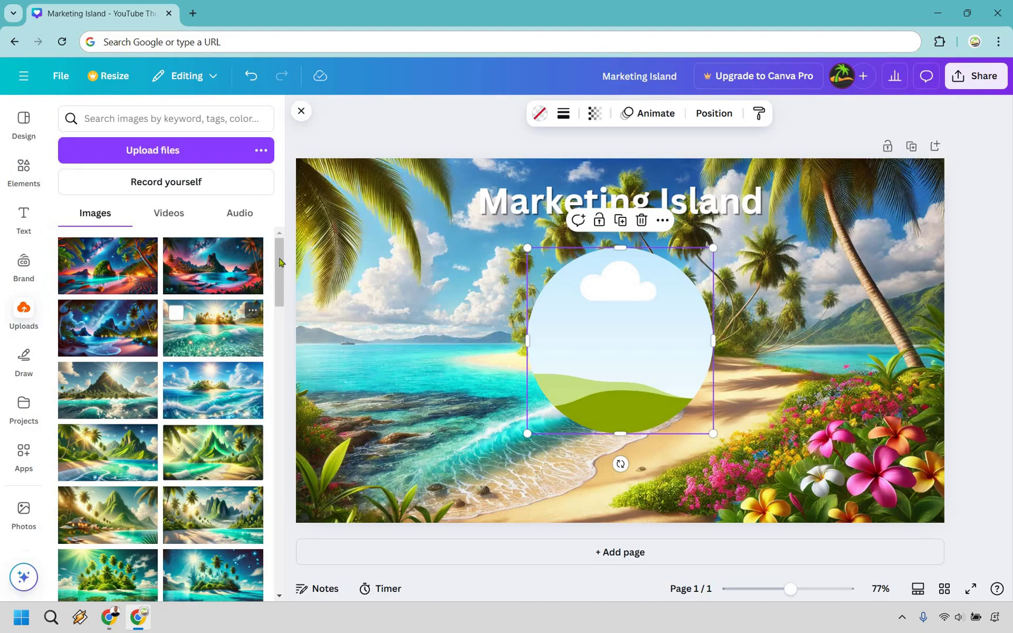
scroll(276, 345, down, 10)
drag(603, 355, 836, 444)
Drop the uploaded portrait photo into the circle frame, adjust its crop, and deselect
drag(136, 516, 883, 413)
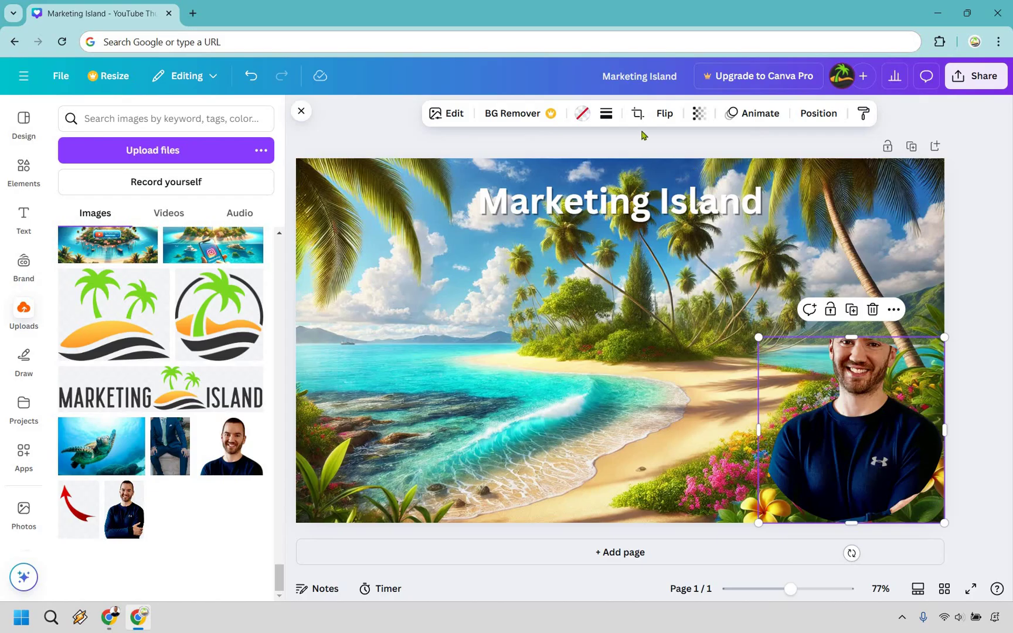
click(637, 113)
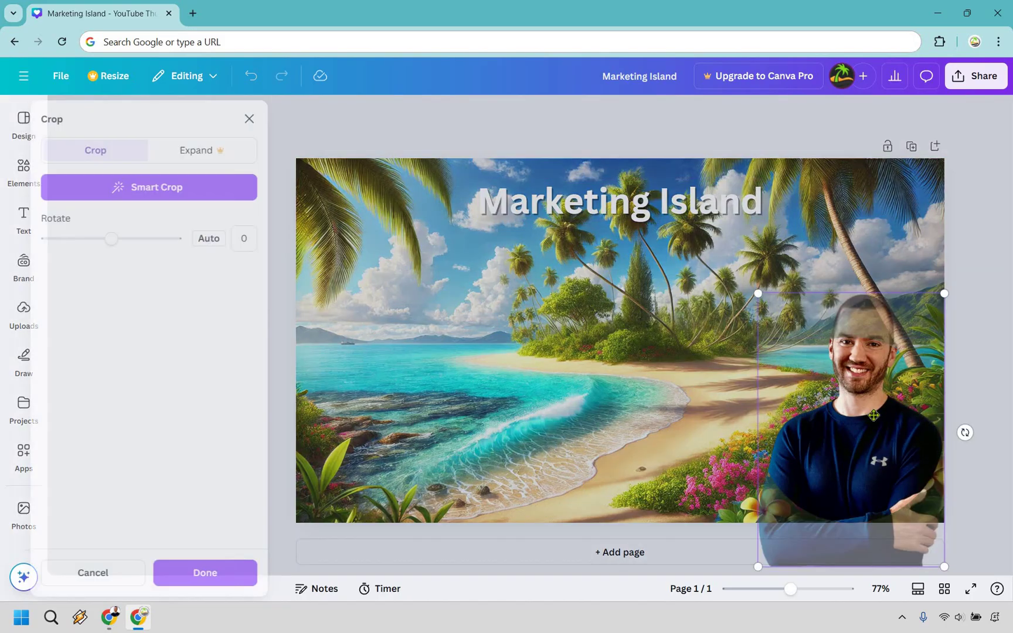
click(227, 573)
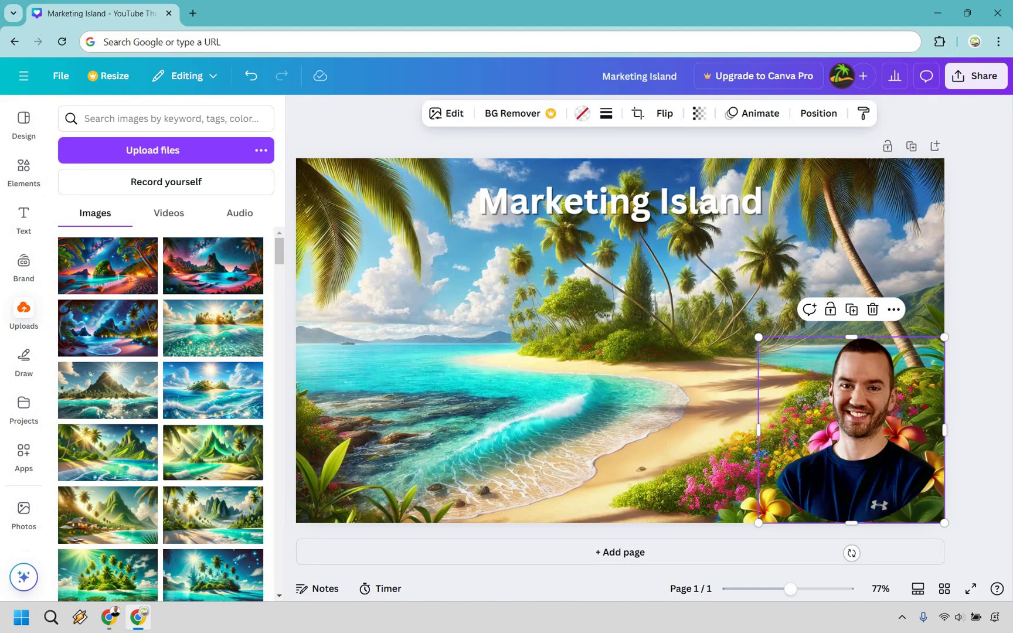
key(Escape)
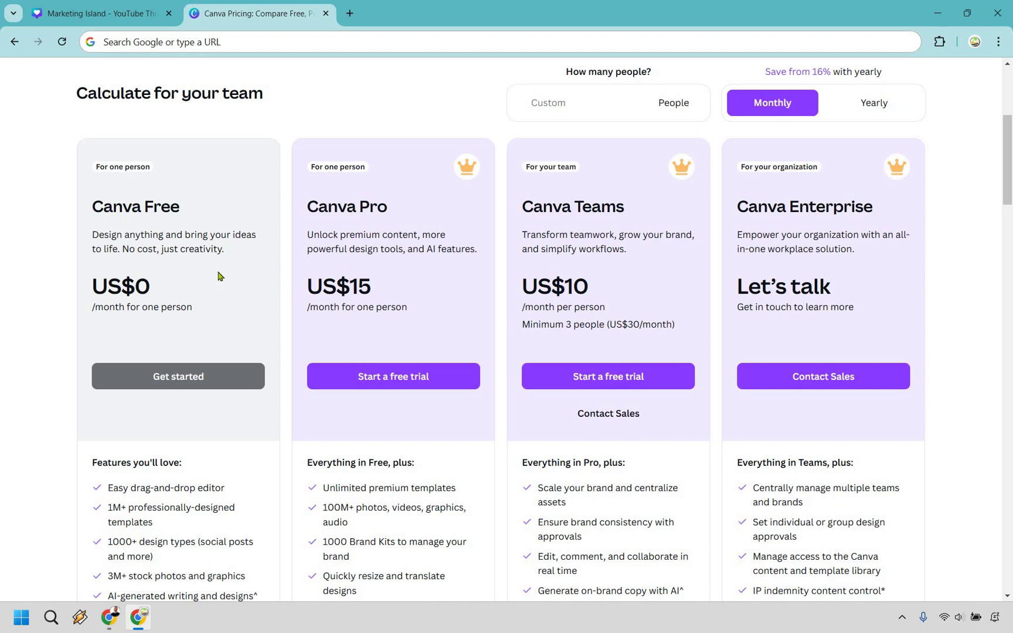
Scroll down the pricing page to compare plan features such as cloud storage
scroll(159, 307, down, 2)
scroll(159, 307, down, 1)
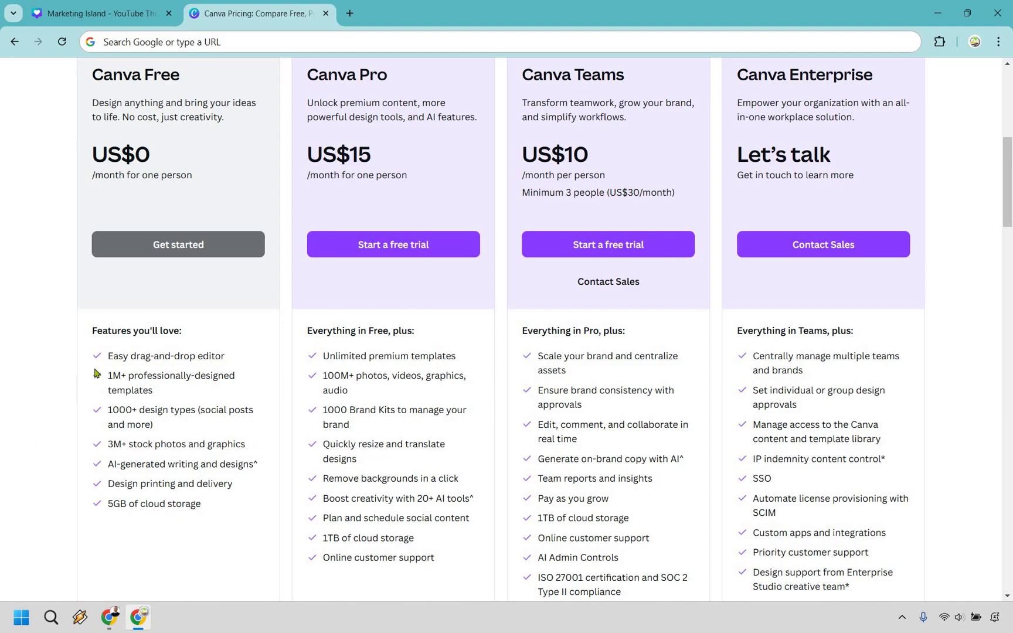